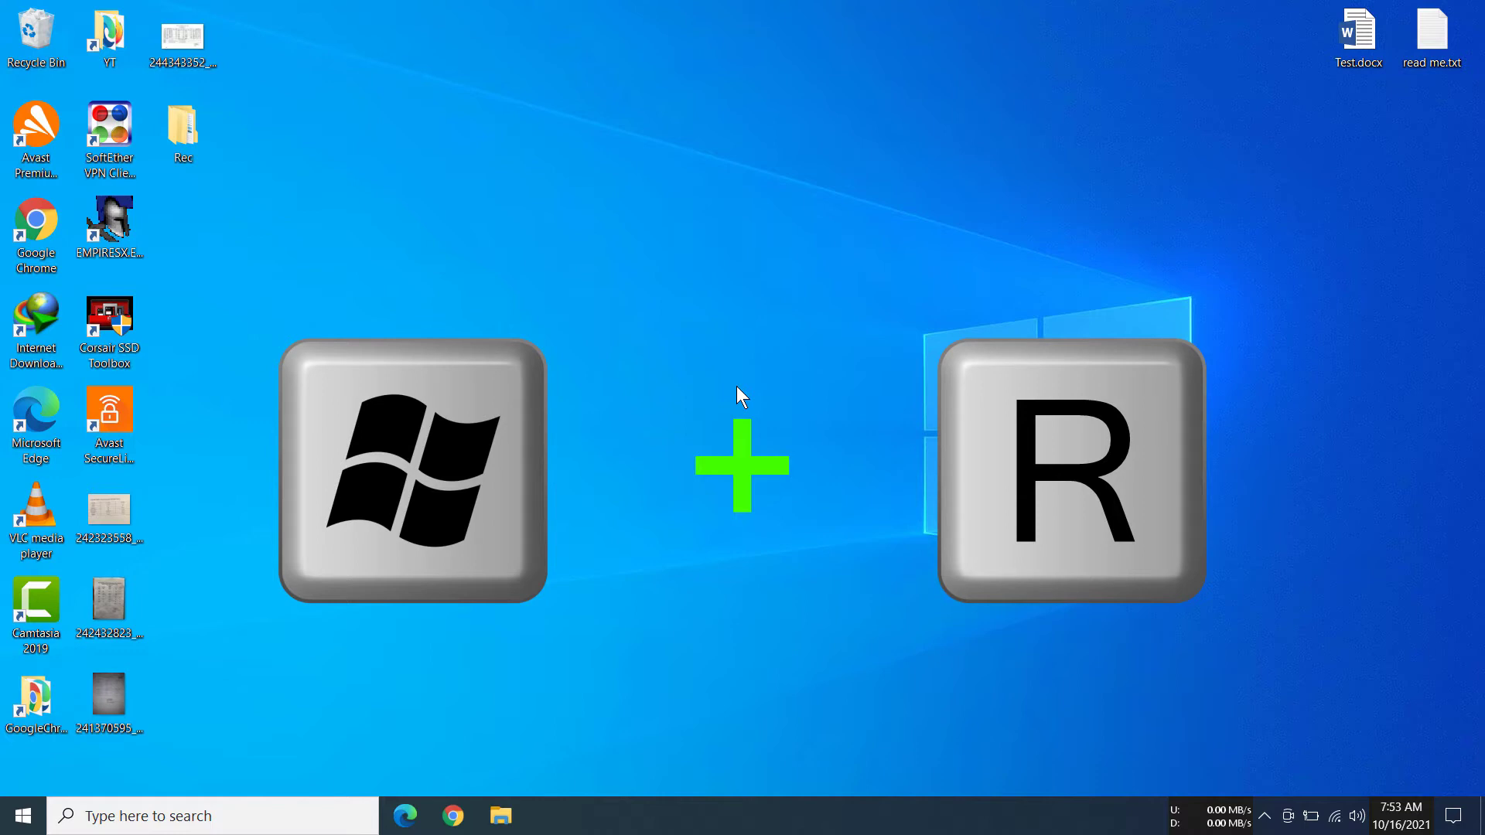
key("super+r")
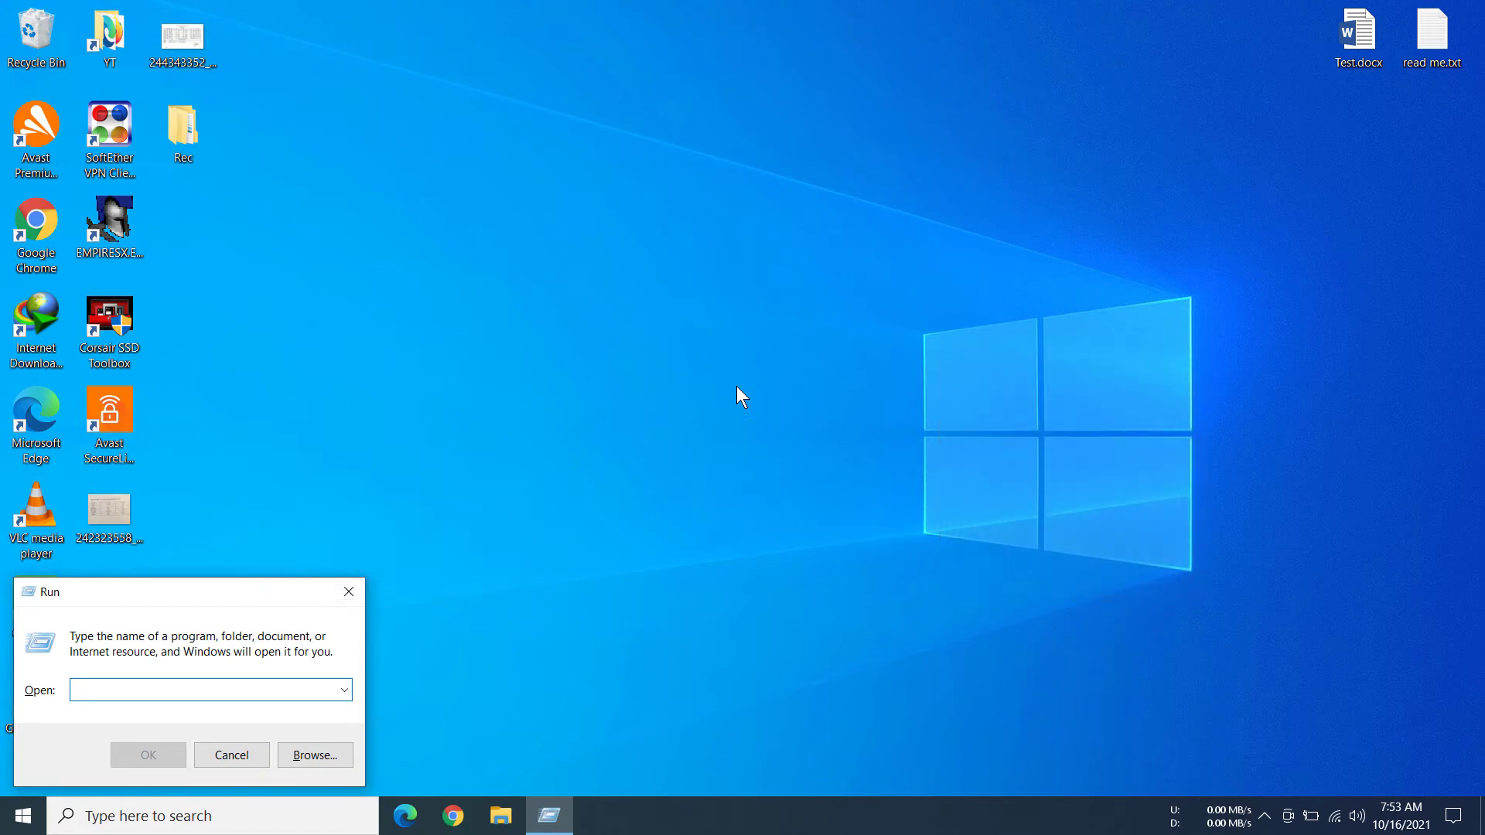
mouse_move(136, 602)
left_mouse_down()
mouse_move(616, 382)
mouse_move(642, 301)
left_mouse_up()
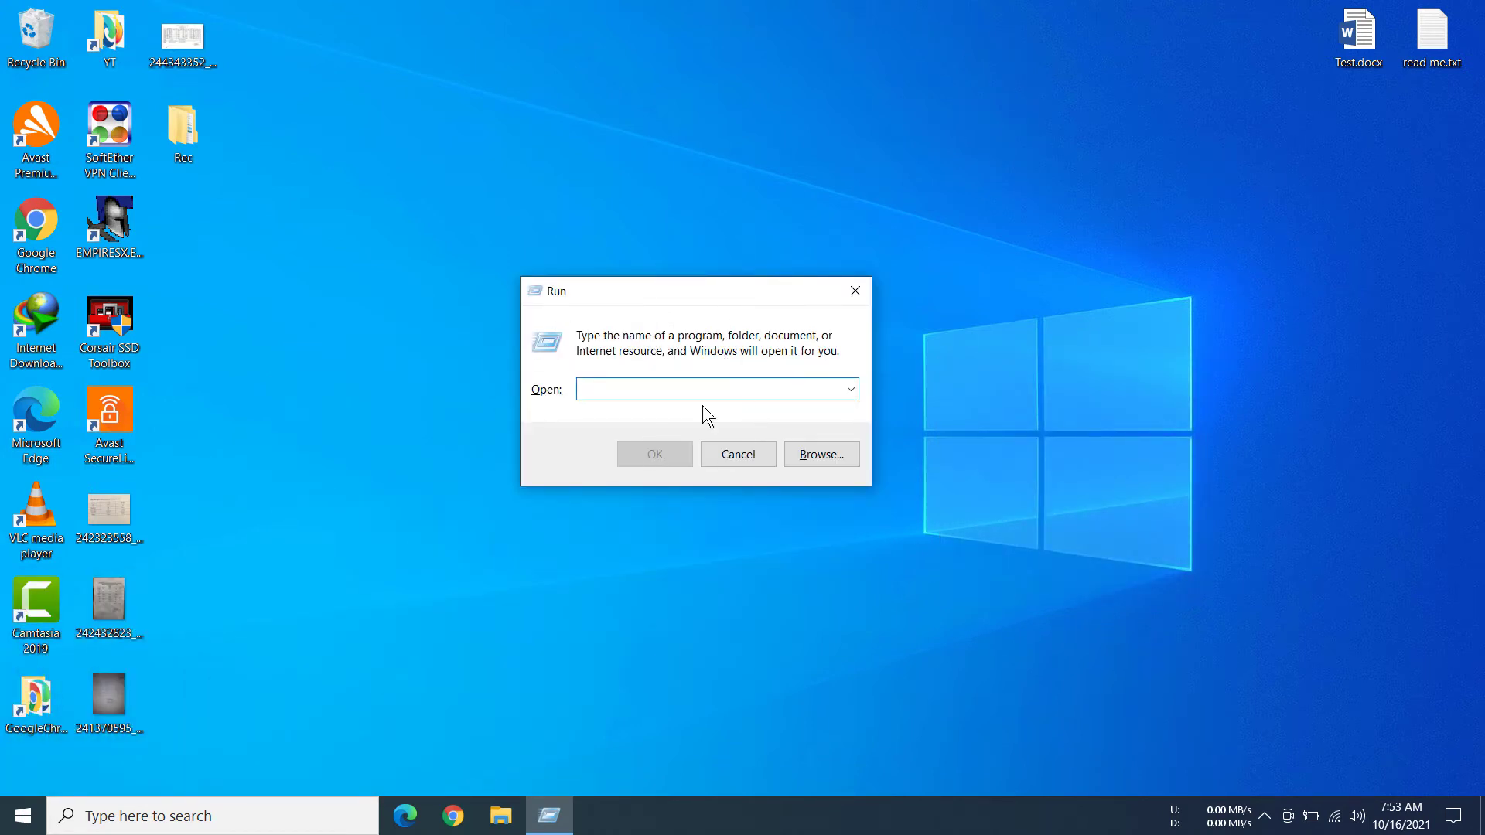
left_click(854, 289)
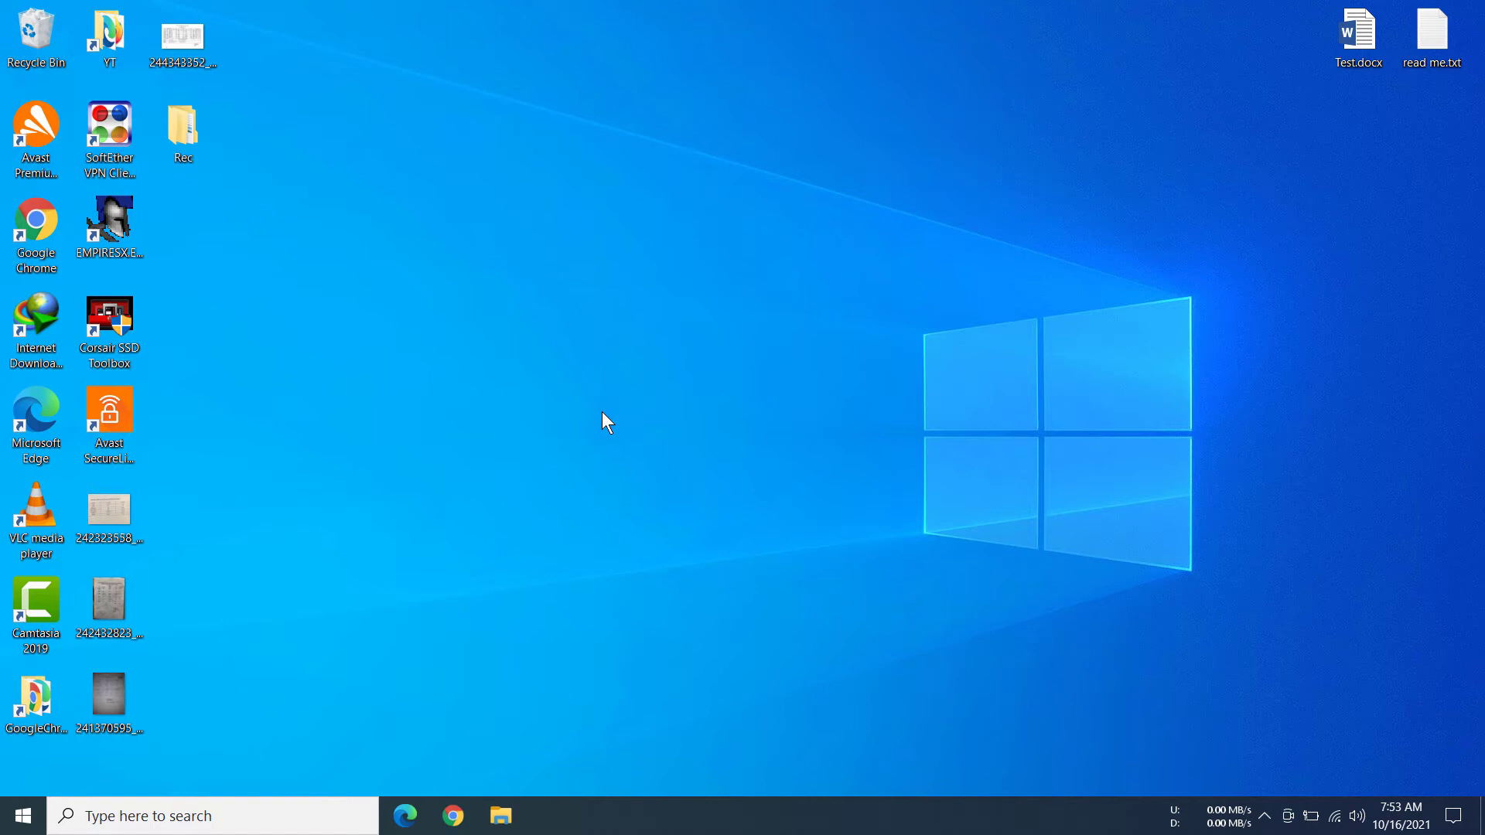
right_click(33, 817)
mouse_move(121, 755)
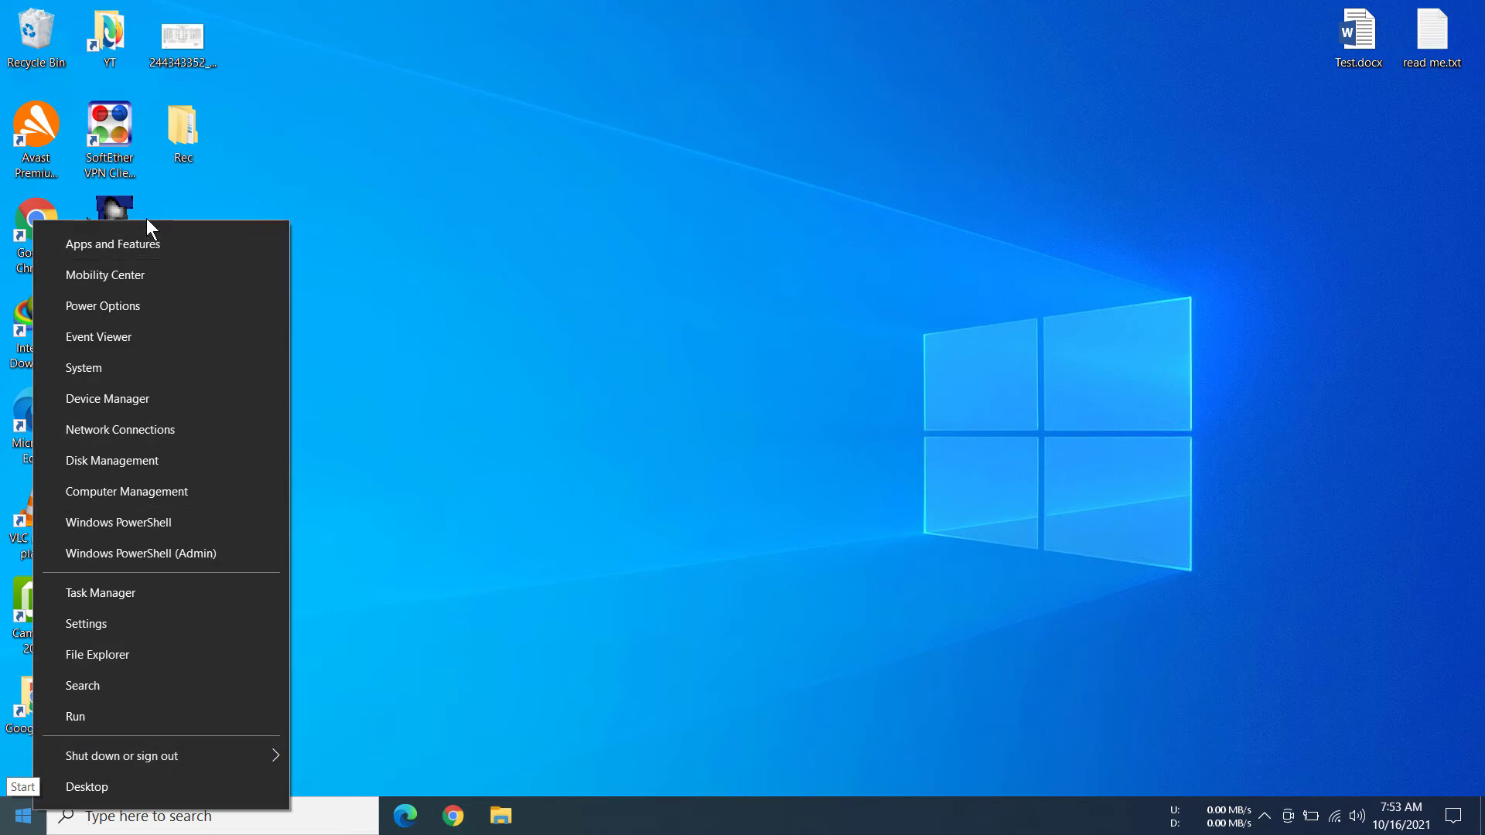
left_click(125, 724)
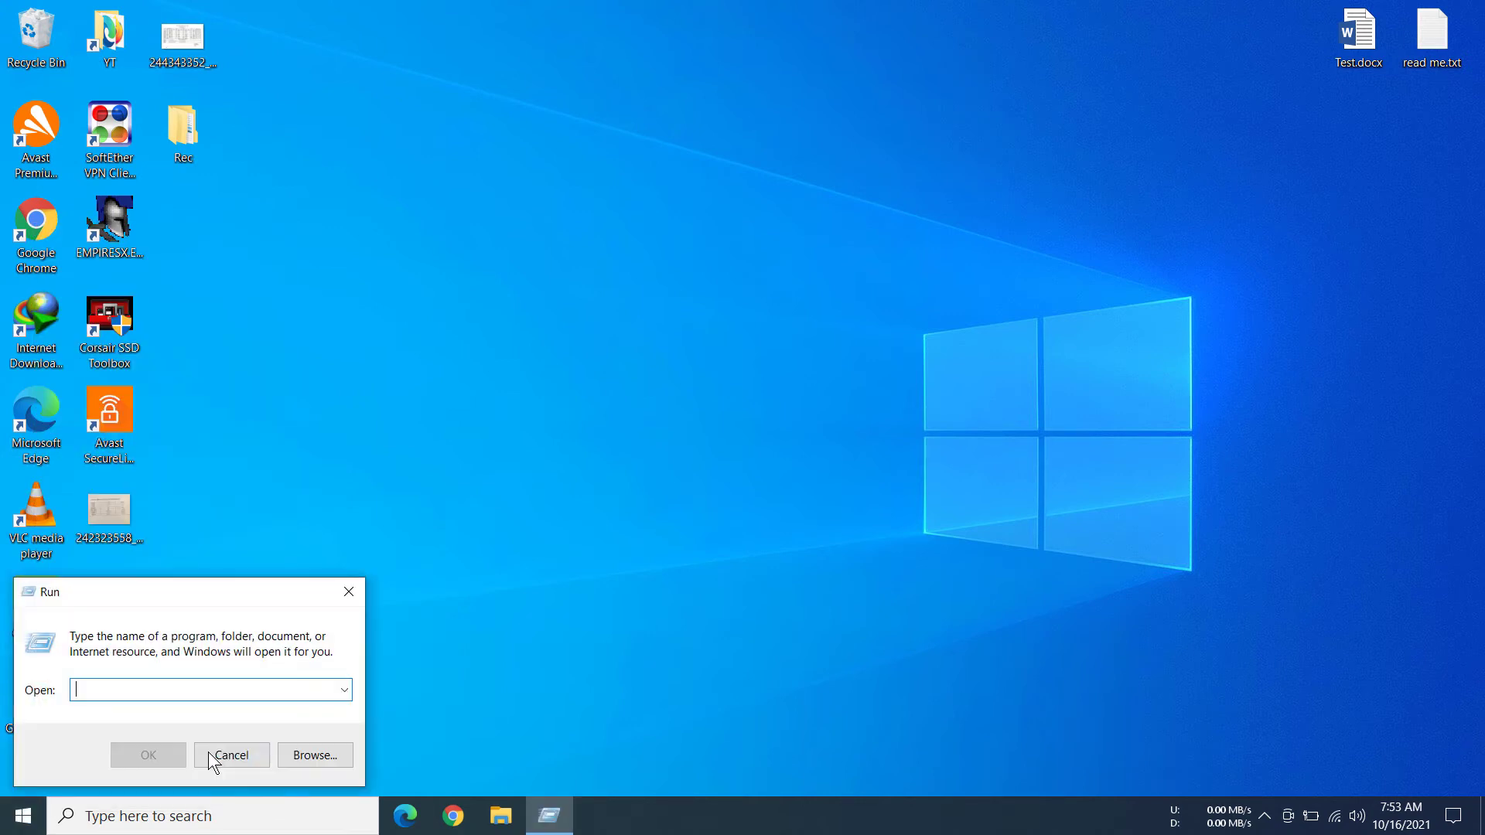
mouse_move(185, 598)
left_mouse_down()
mouse_move(818, 493)
mouse_move(890, 421)
left_mouse_up()
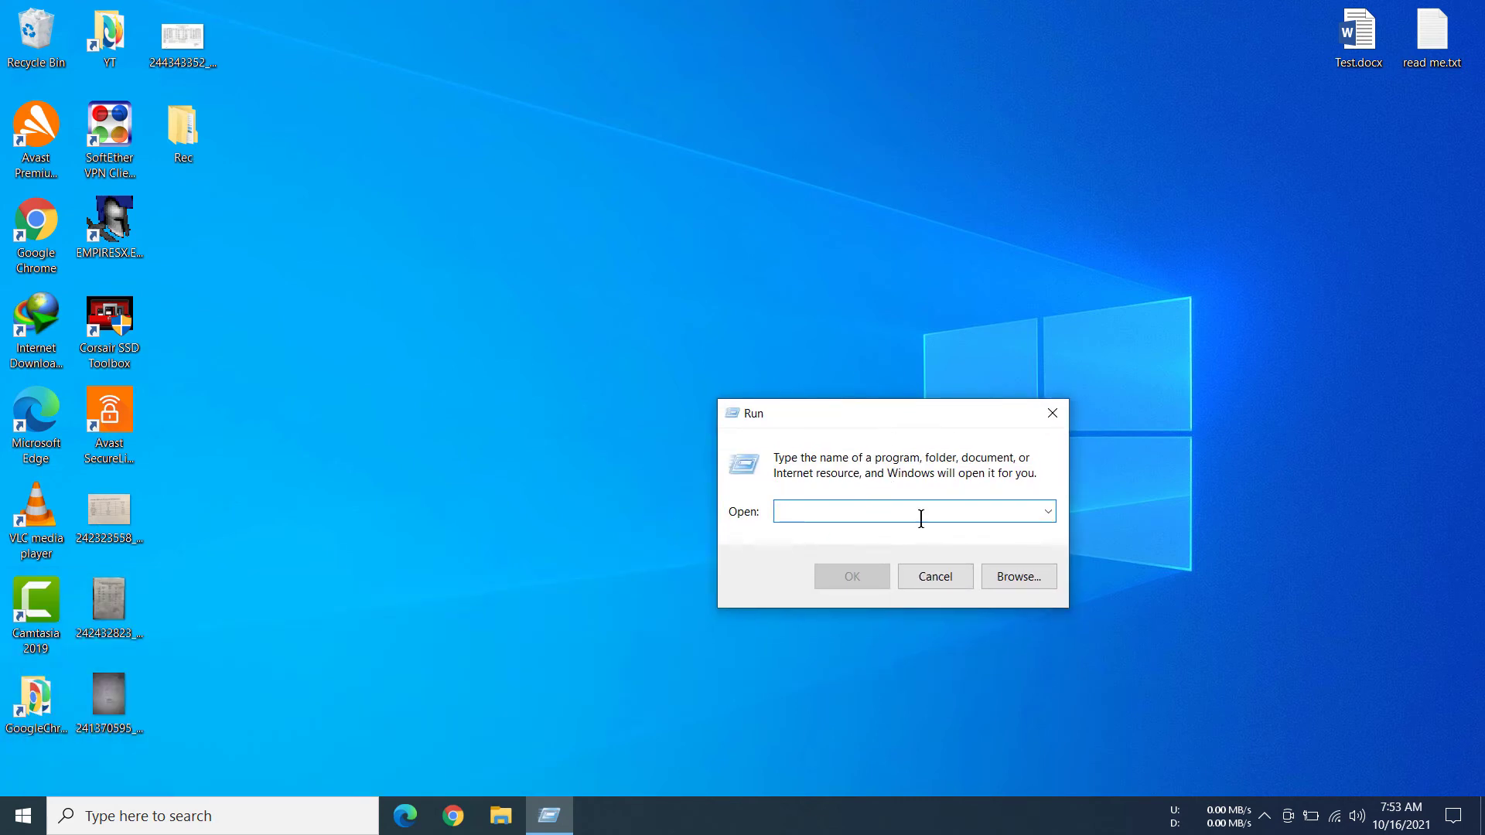
left_click(1053, 413)
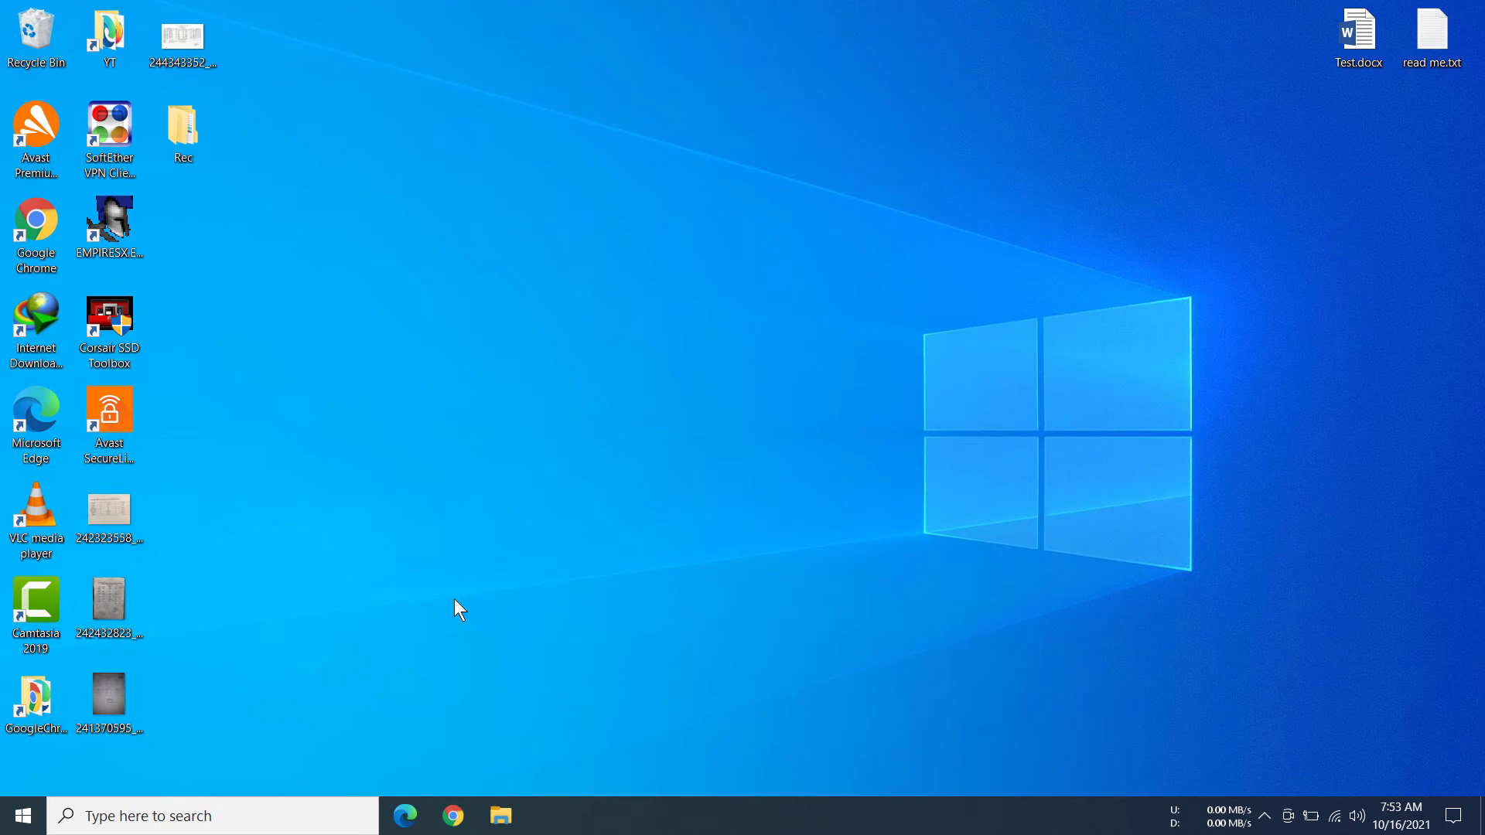
left_click(206, 815)
type("R")
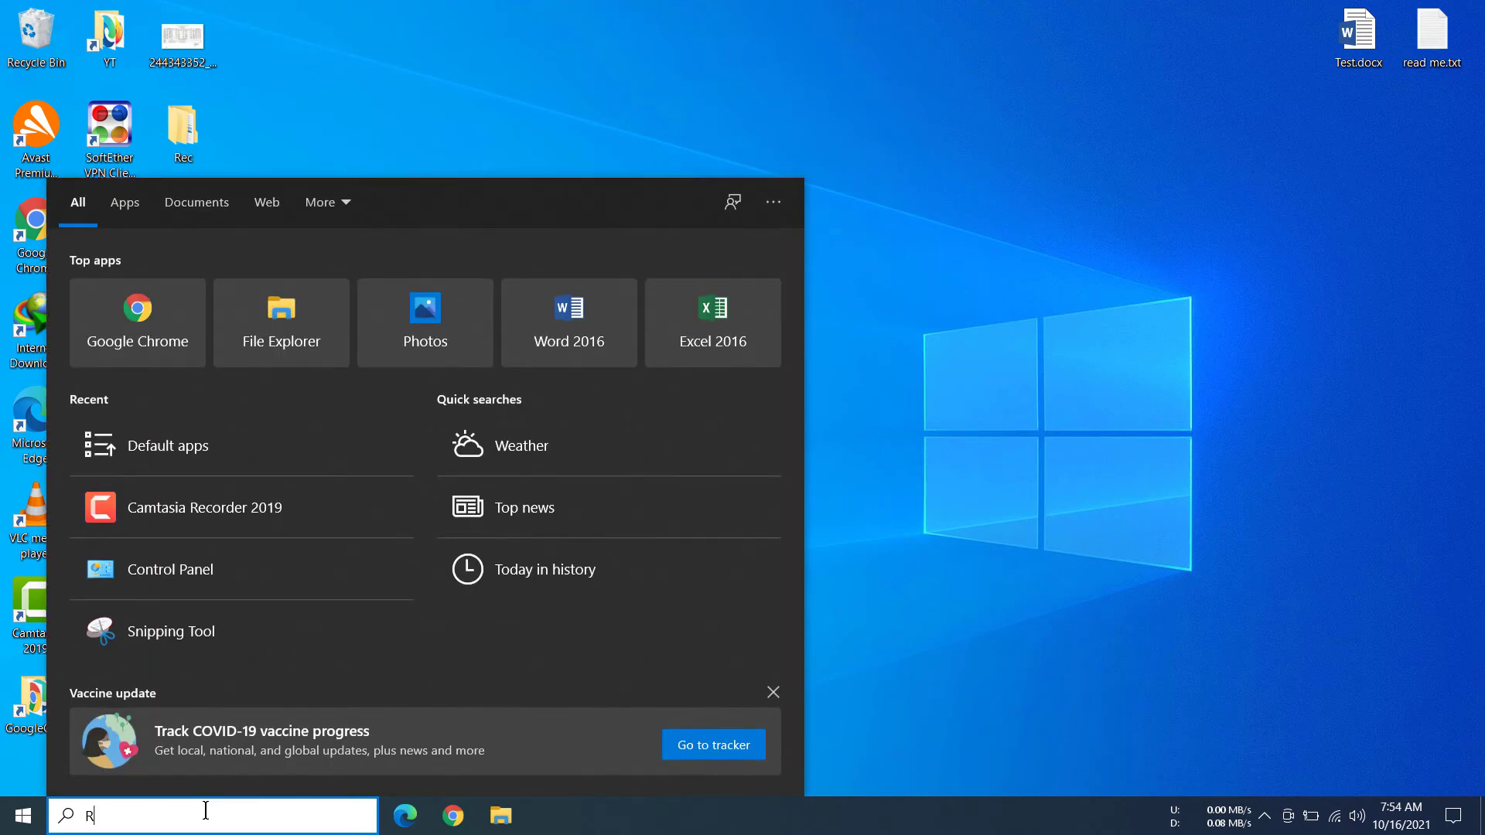
type("un")
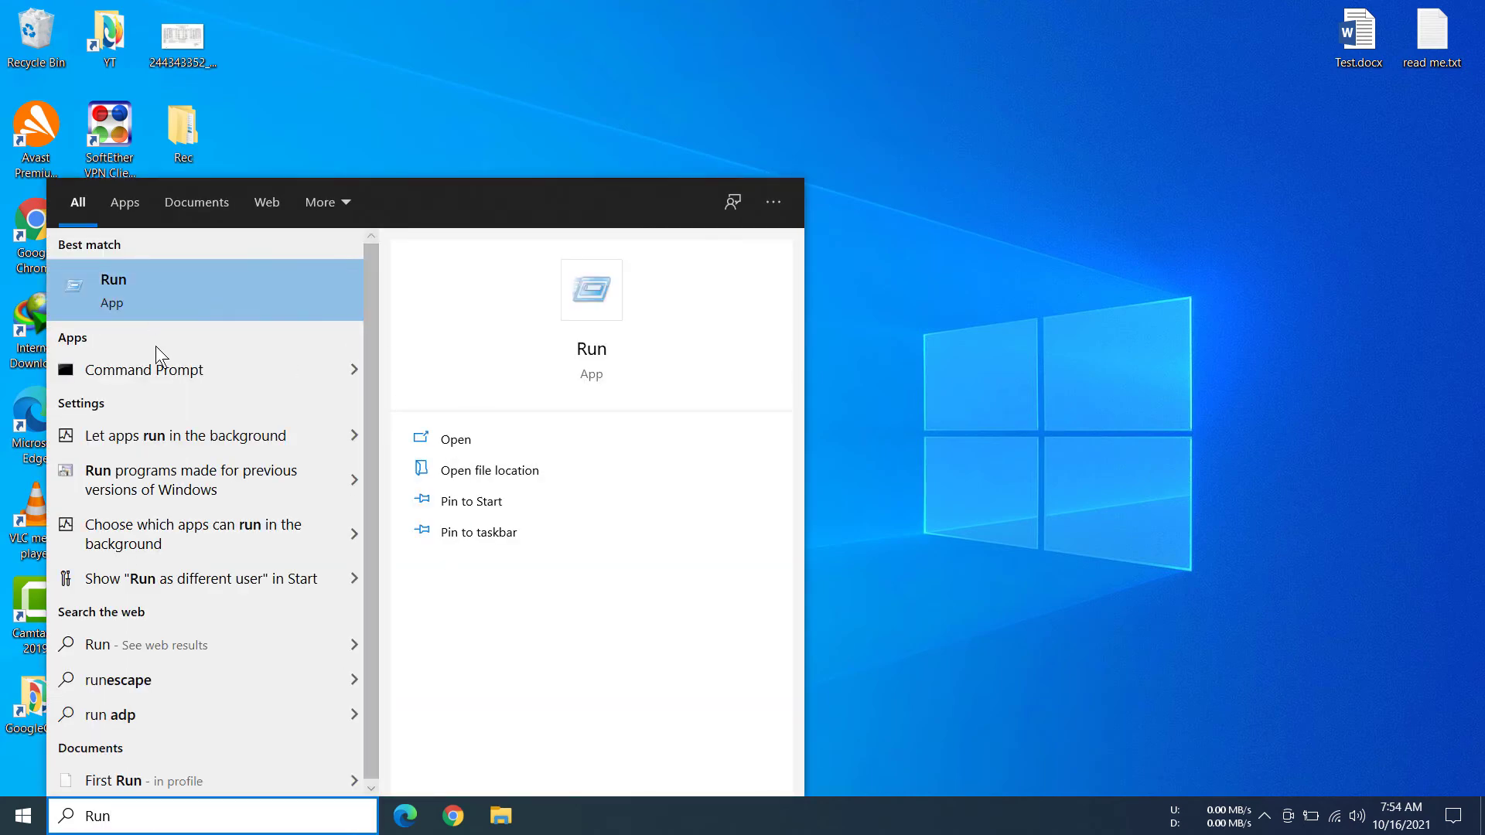
left_click(157, 287)
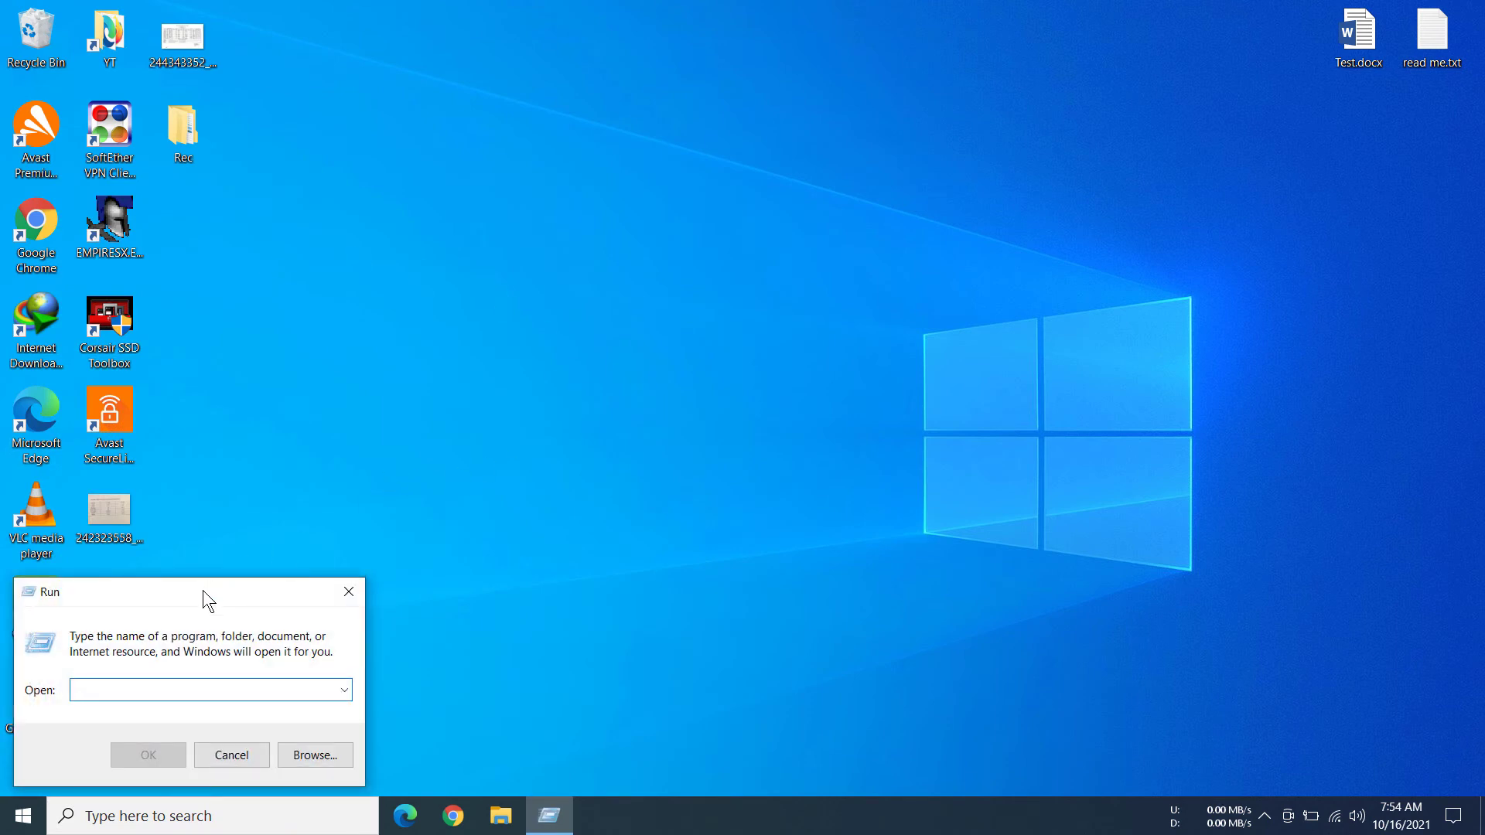
left_click(349, 592)
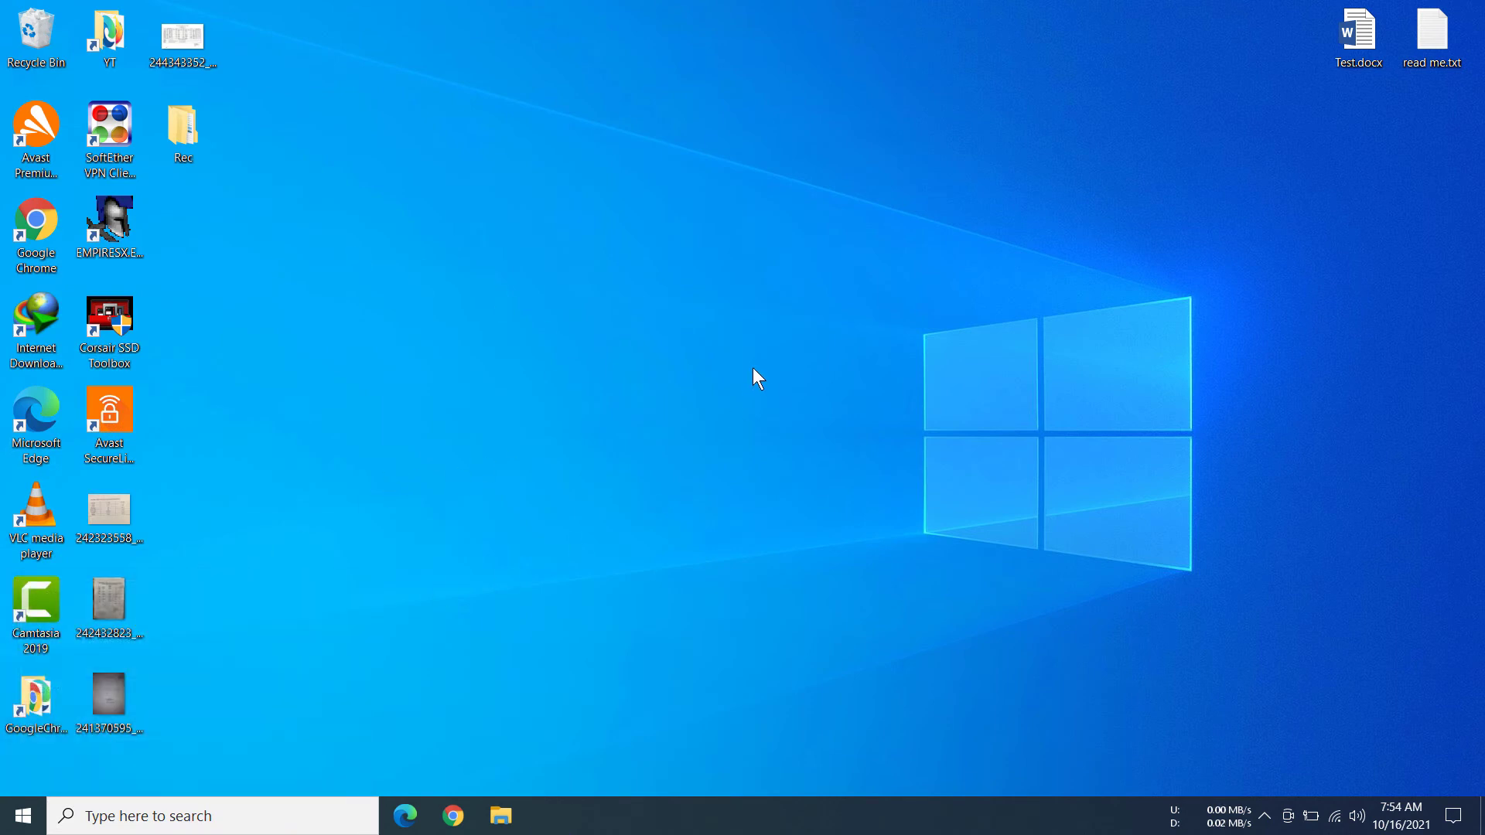